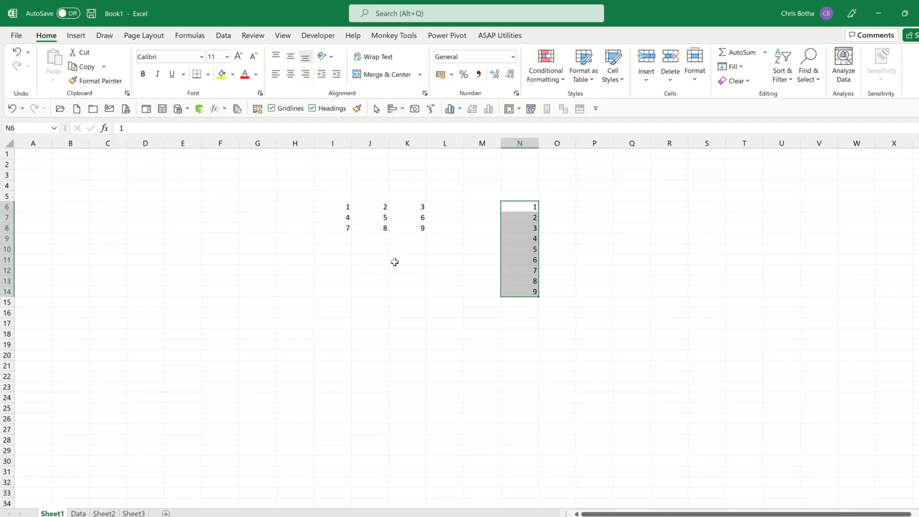
Step: Copy the number grid I6:K8 and paste it transposed at cell I12 using Paste Special
drag(334, 207, 404, 226)
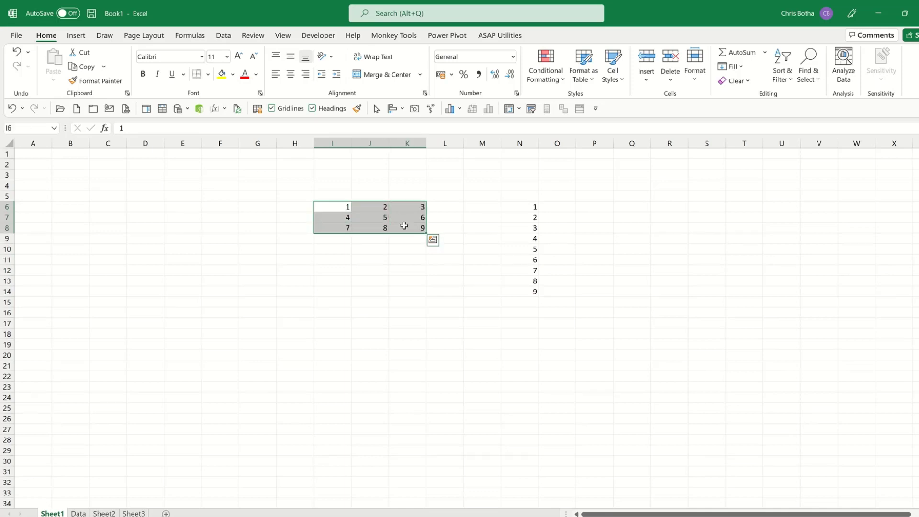
key(ctrl+c)
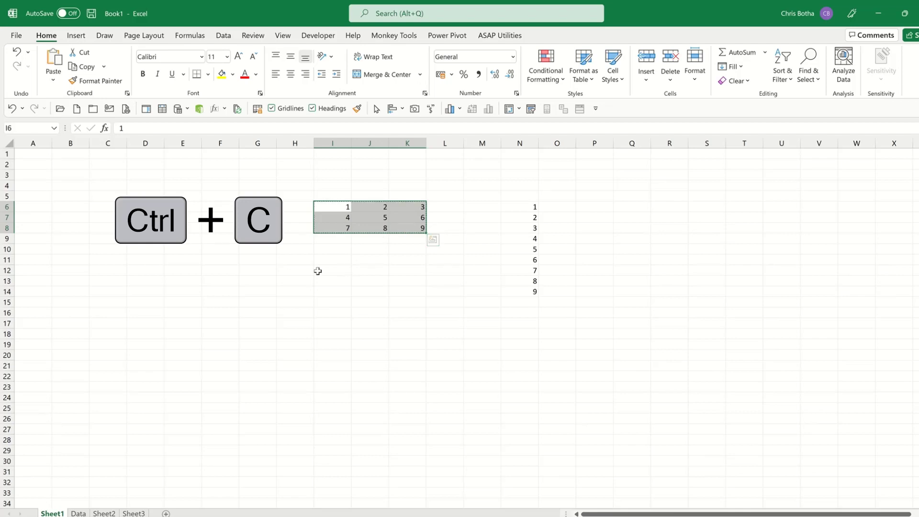
click(320, 271)
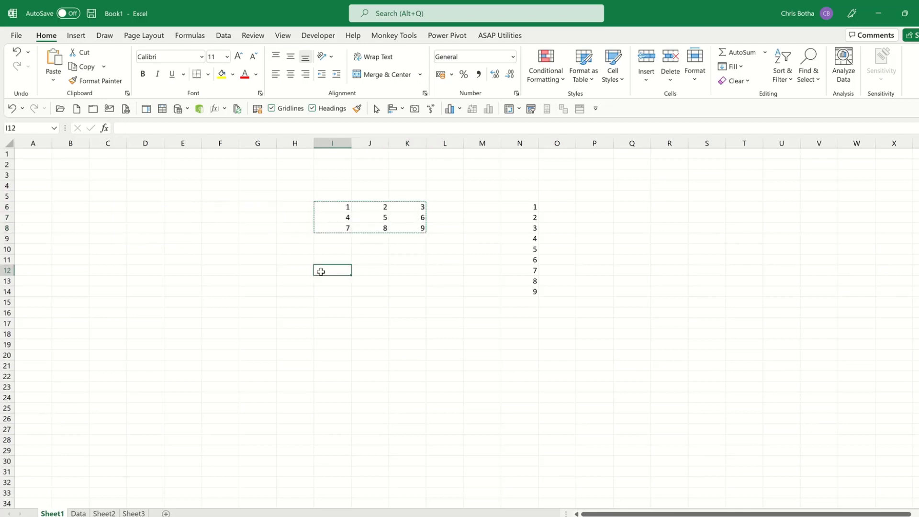
right_click(321, 271)
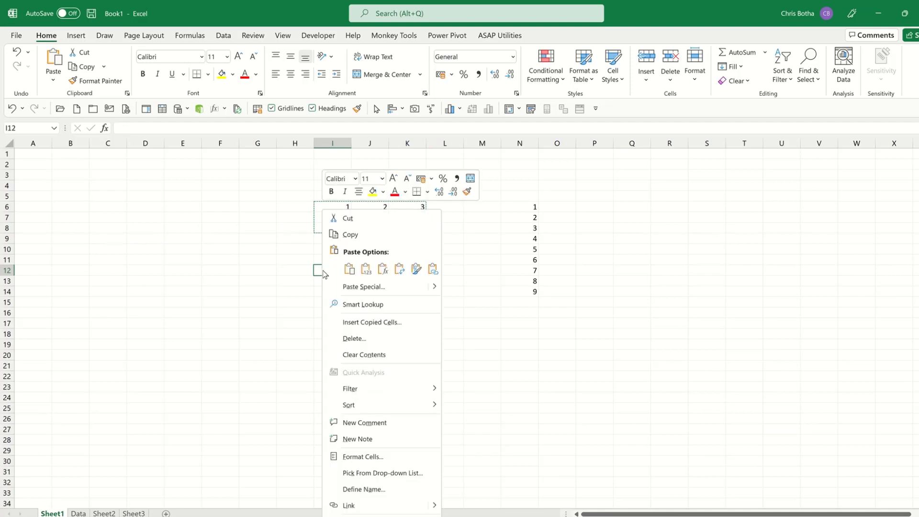
click(362, 293)
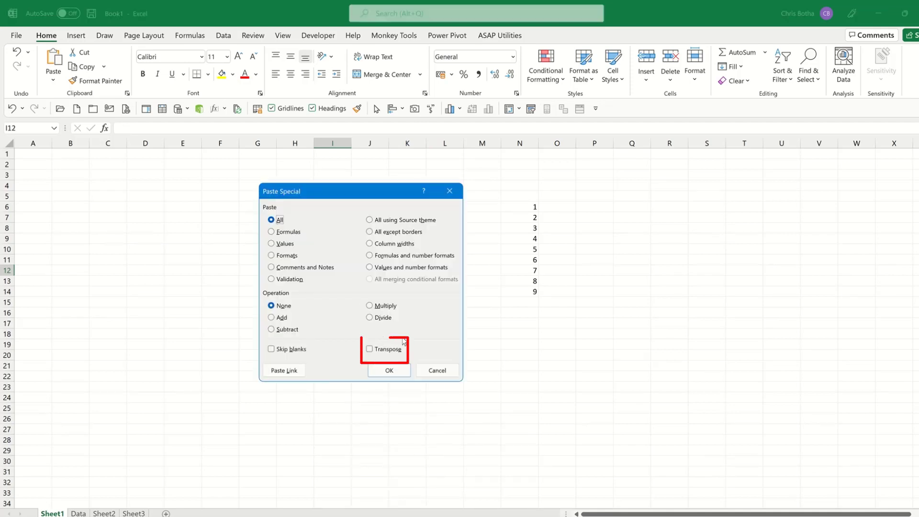
click(370, 351)
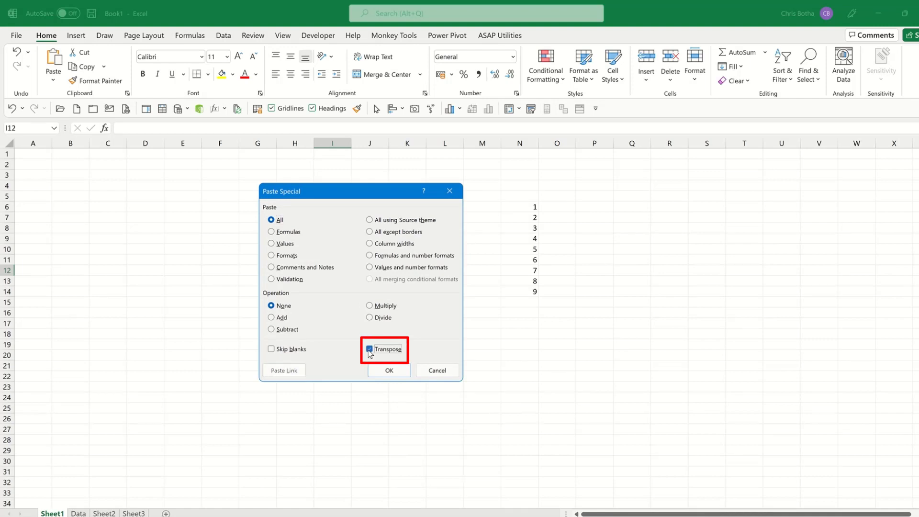
click(388, 370)
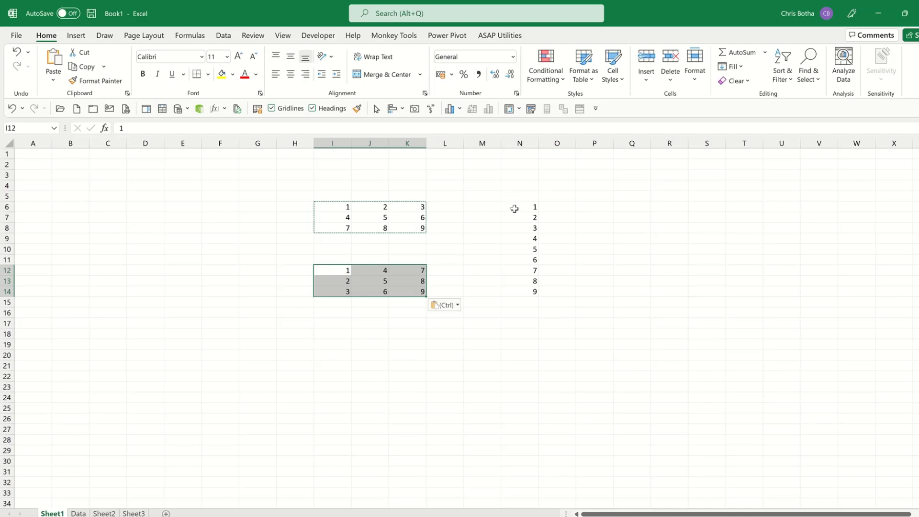
Step: Clear the single-column list of numbers from N6:N14
drag(514, 208, 515, 284)
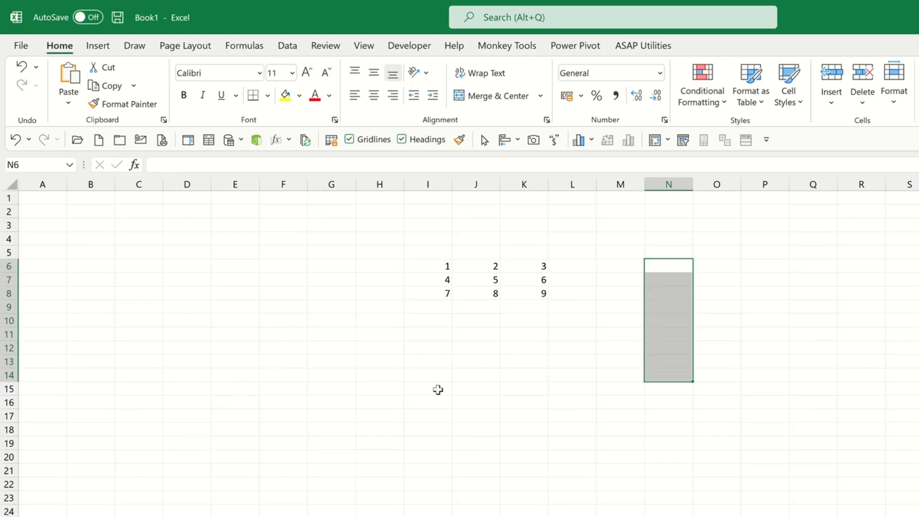
click(433, 293)
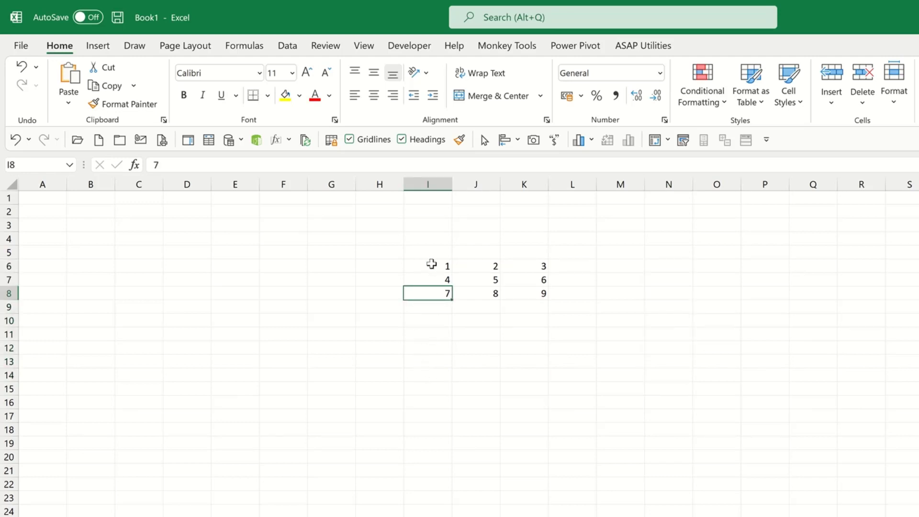
Step: Turn the range I6:K8 into a table without existing headers and open it in the Power Query Editor
drag(431, 263, 513, 293)
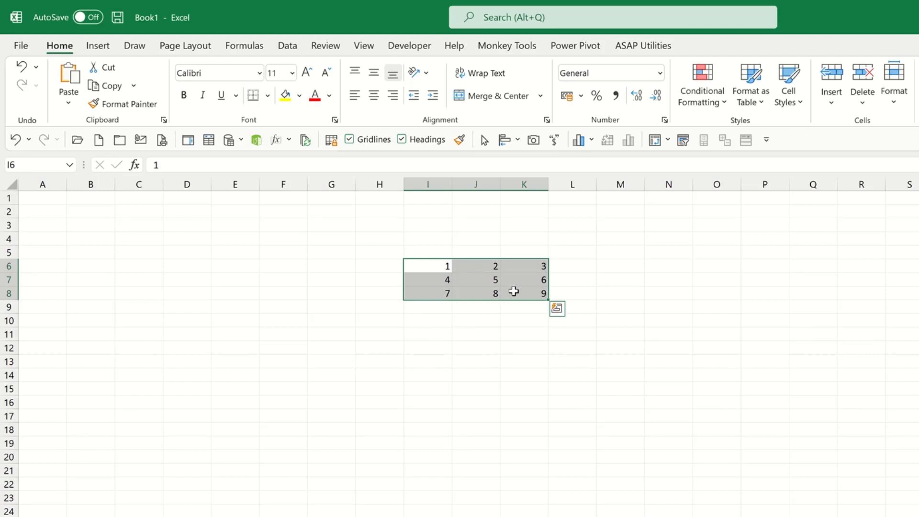
click(287, 48)
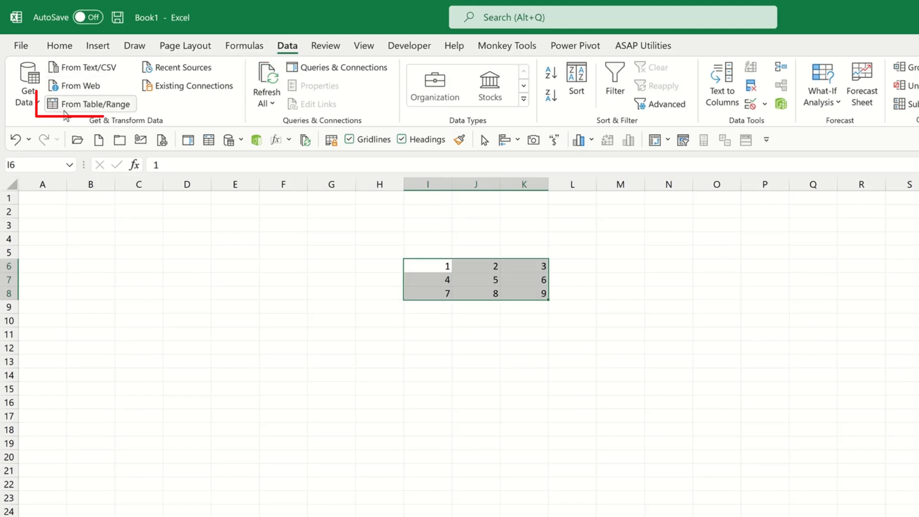
click(92, 106)
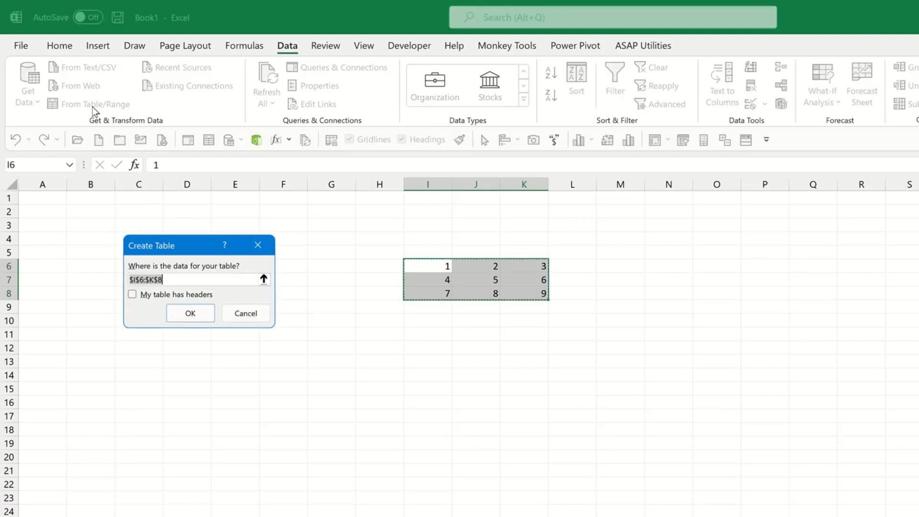
drag(188, 243, 281, 243)
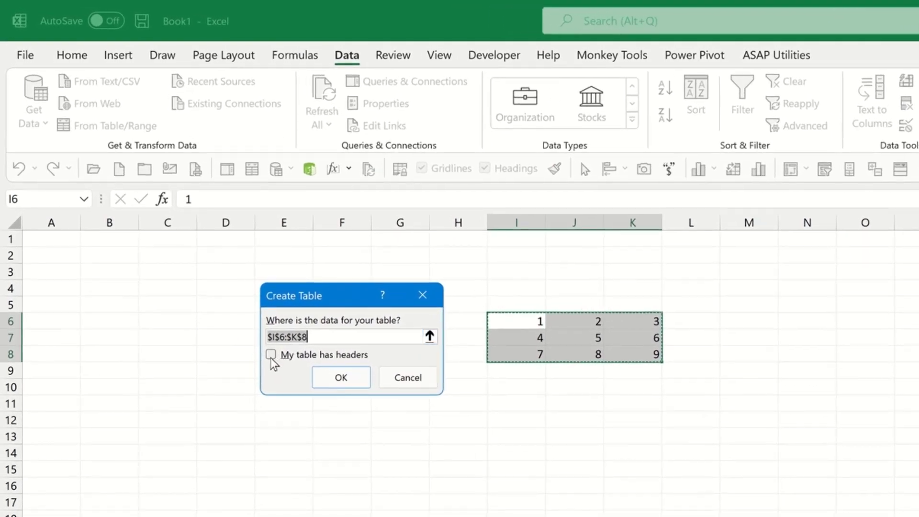
click(270, 356)
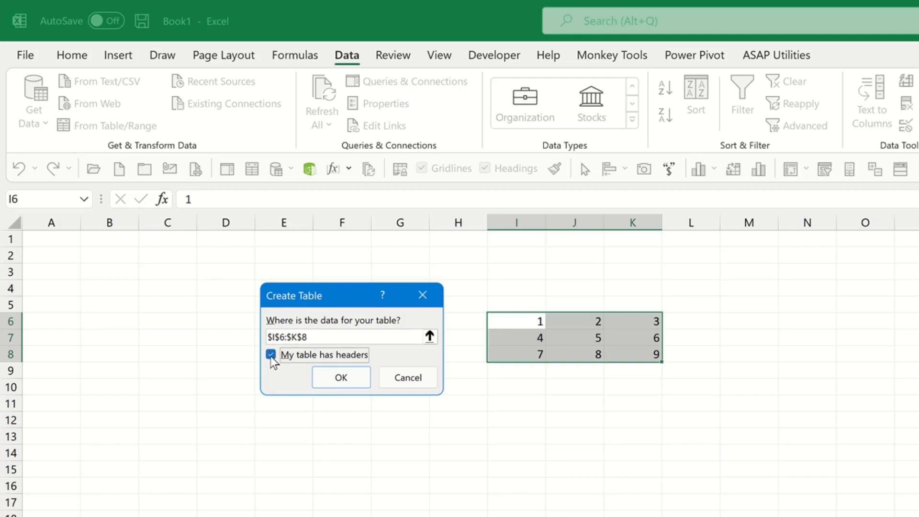
click(271, 355)
click(342, 378)
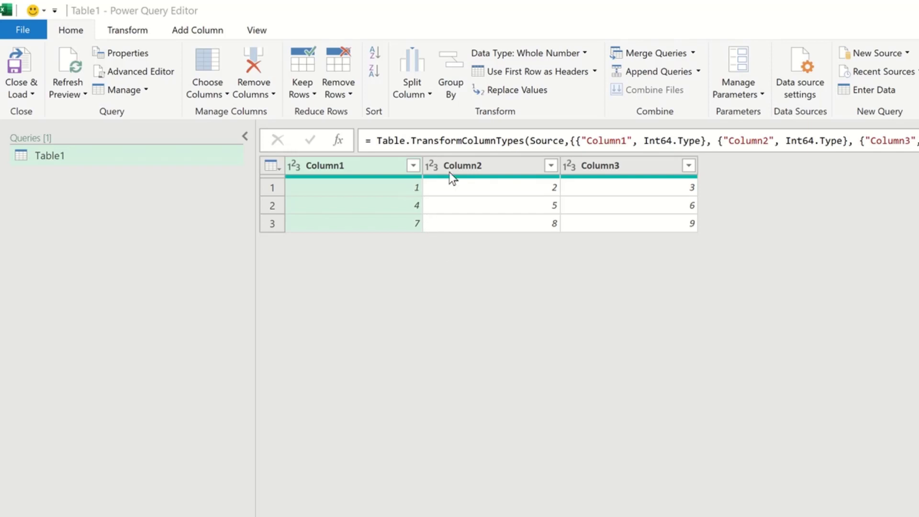
Step: Unpivot Column1, Column2 and Column3 together
click(348, 168)
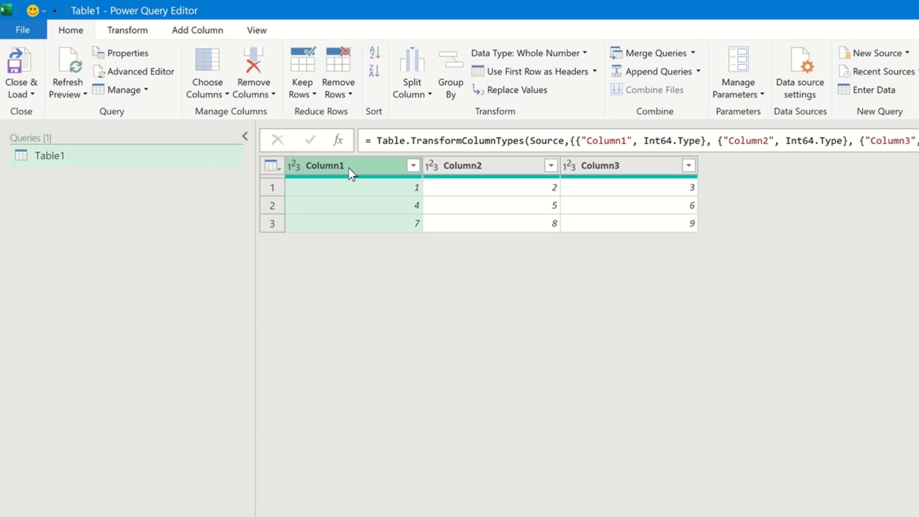
shift+click(477, 168)
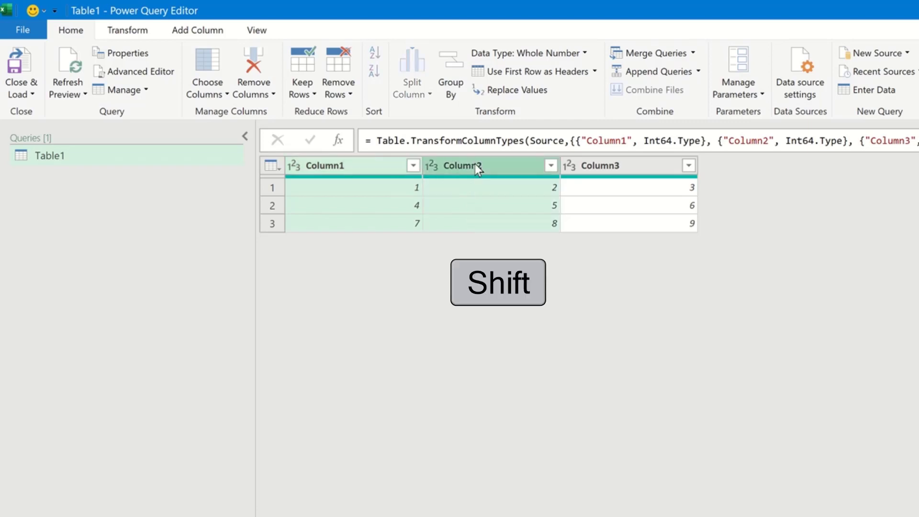
shift+click(611, 170)
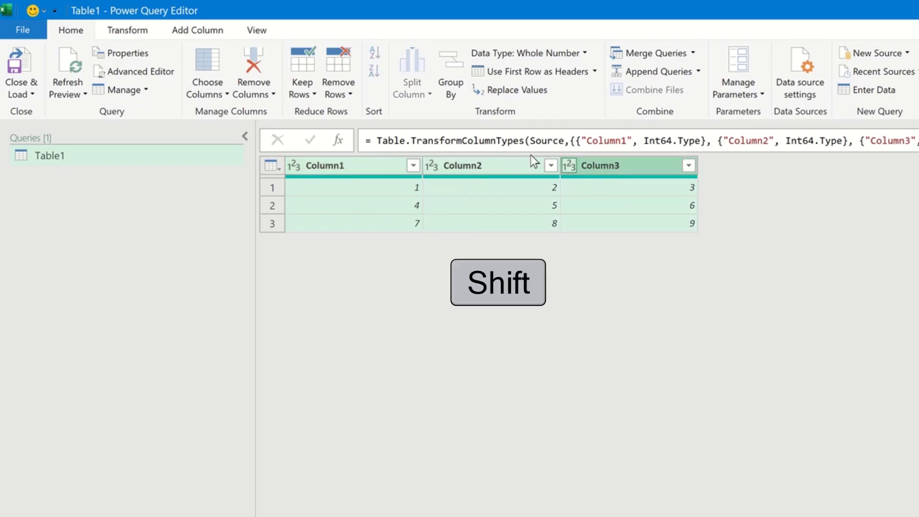
click(140, 32)
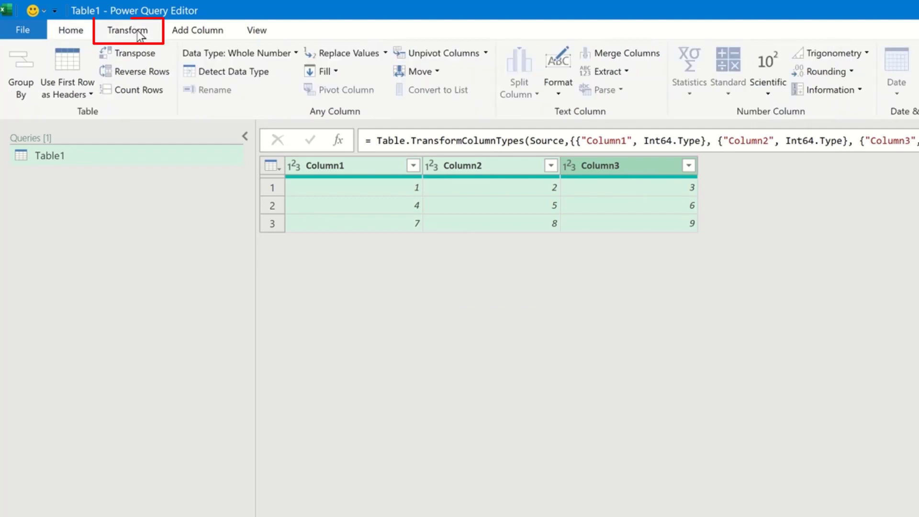
click(421, 56)
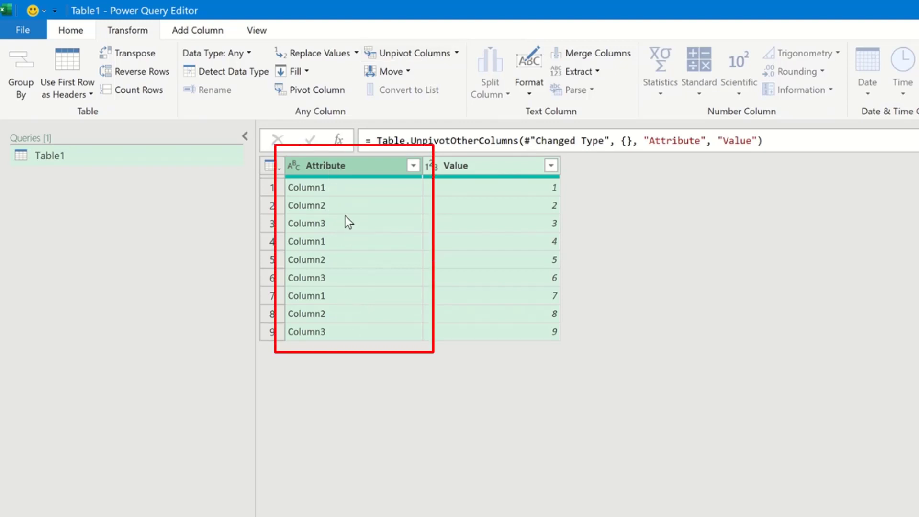
Step: Remove the Attribute column and close and load the query into the workbook
click(334, 165)
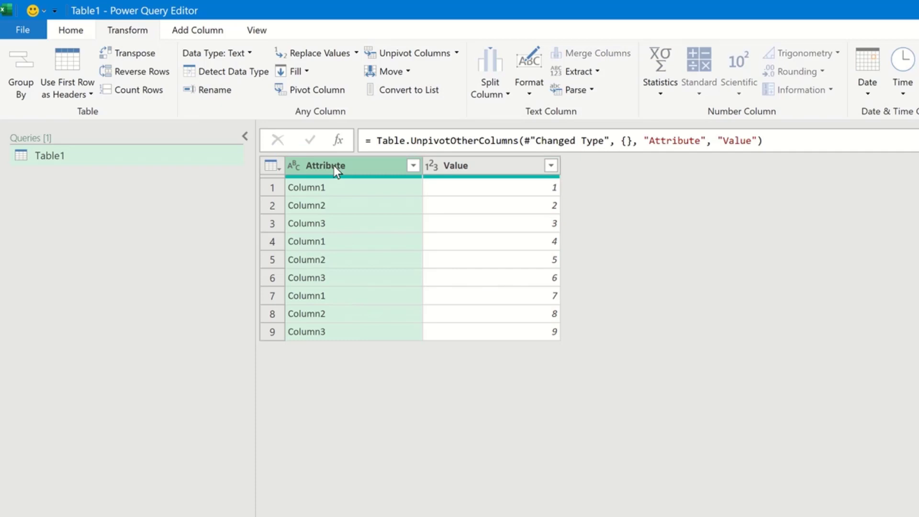
key(Delete)
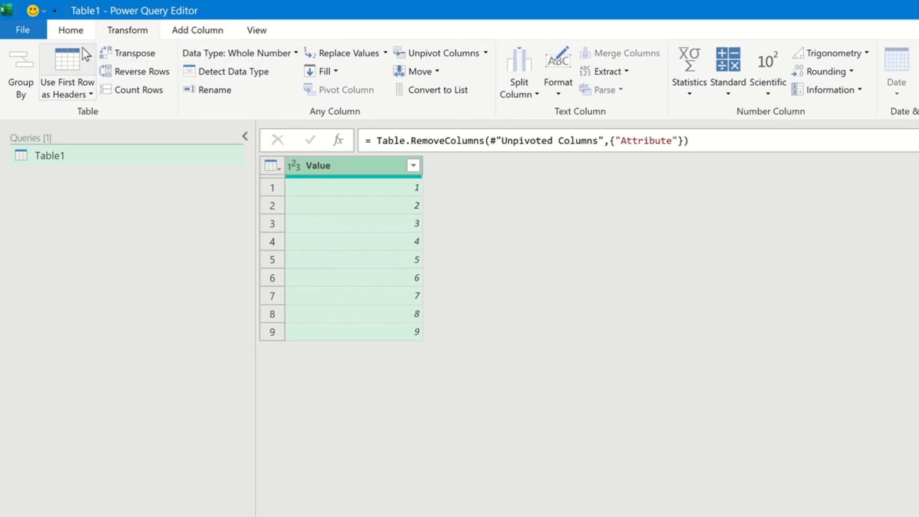
click(70, 33)
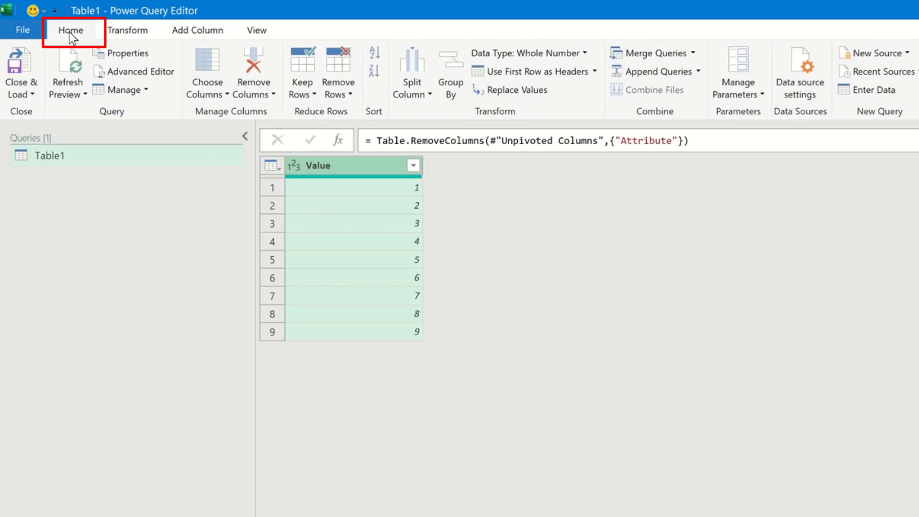
click(19, 95)
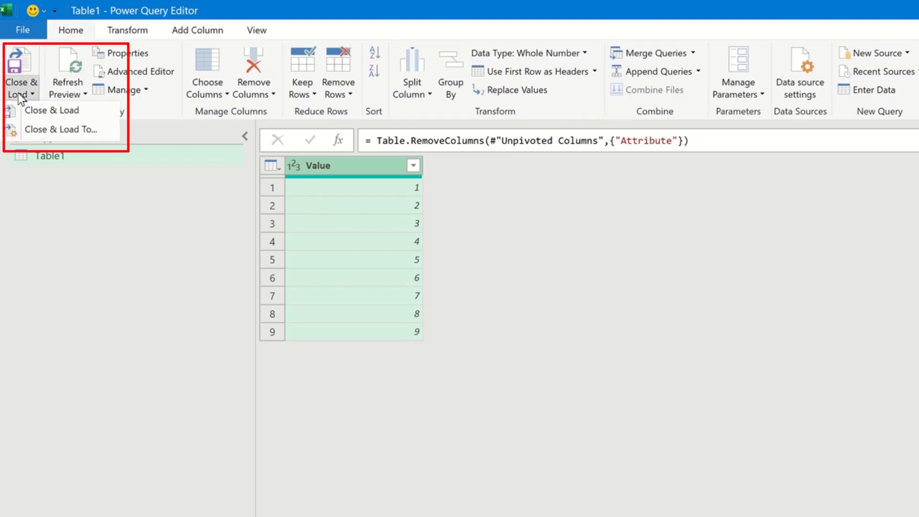
click(55, 114)
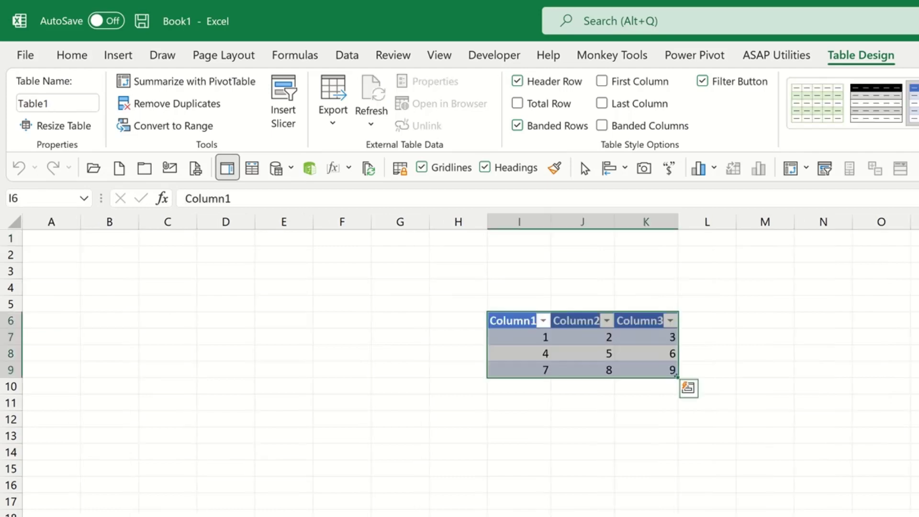
Step: Add a row with the values 10, 11 and 12 directly below the source table, in I10:K10
click(509, 392)
double_click(512, 391)
text(10)
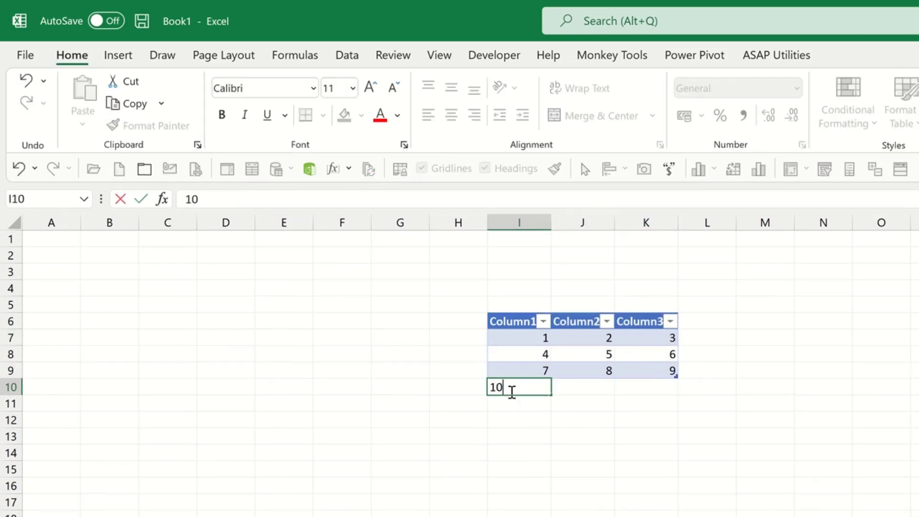
key(Tab)
text(11)
key(Tab)
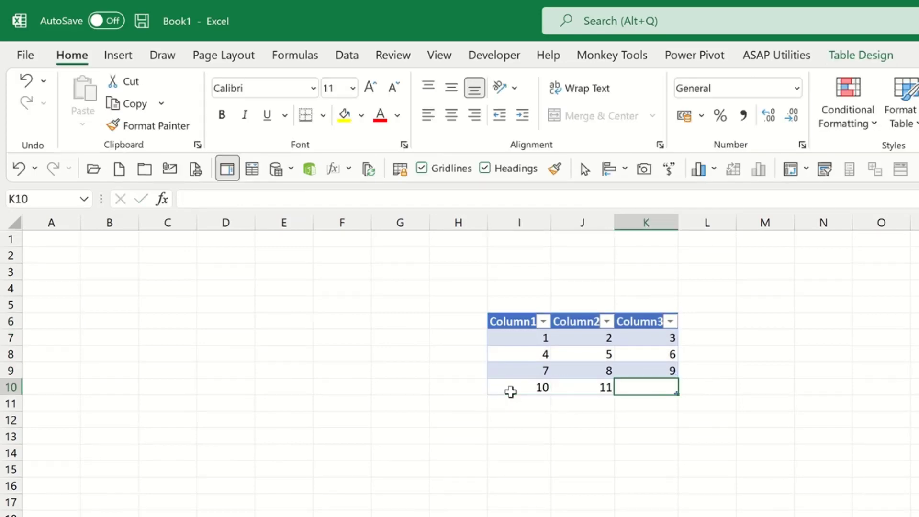
text(12)
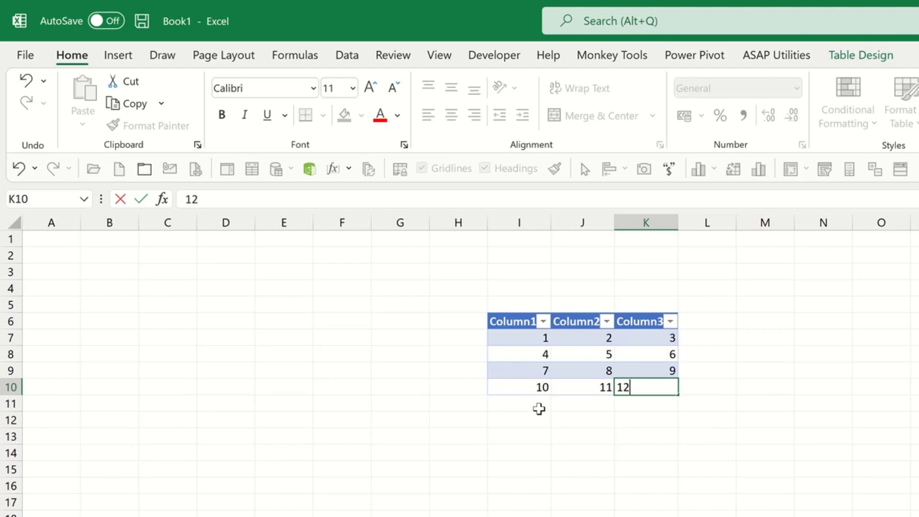
click(425, 404)
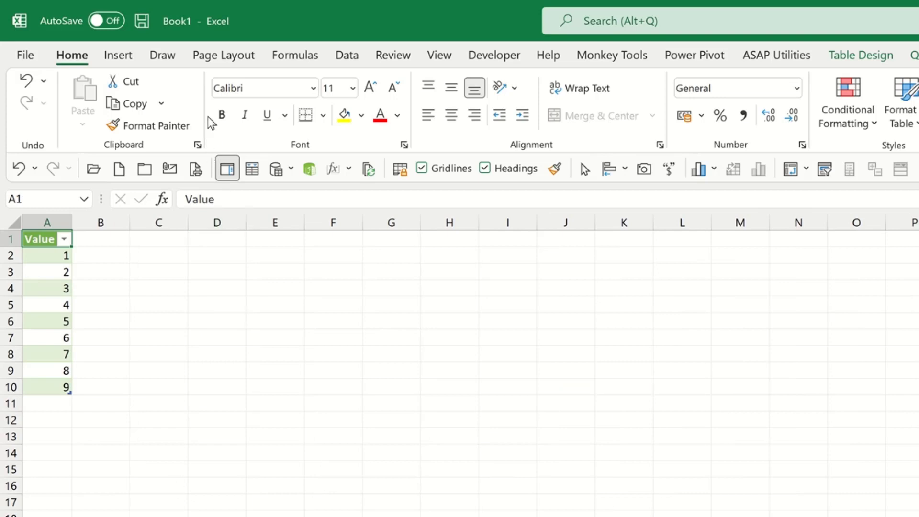
Step: Refresh all queries to update the loaded Value table
click(347, 56)
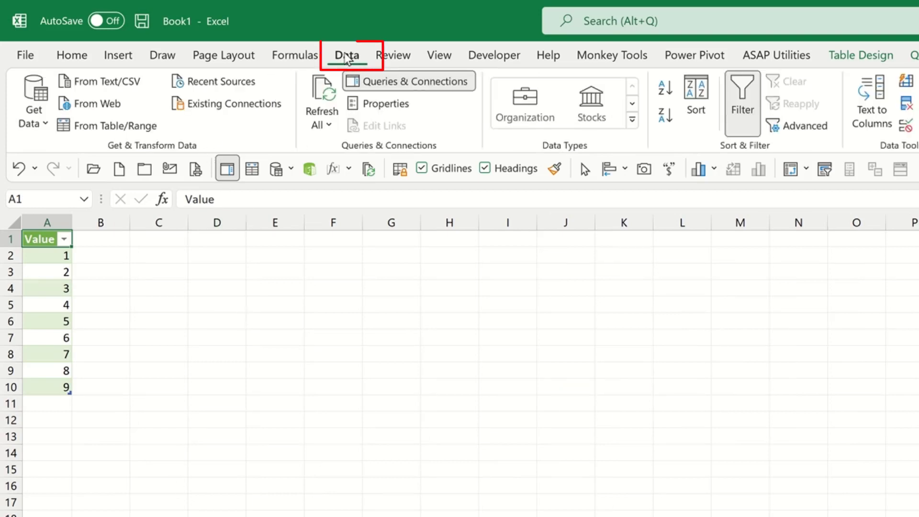
click(319, 127)
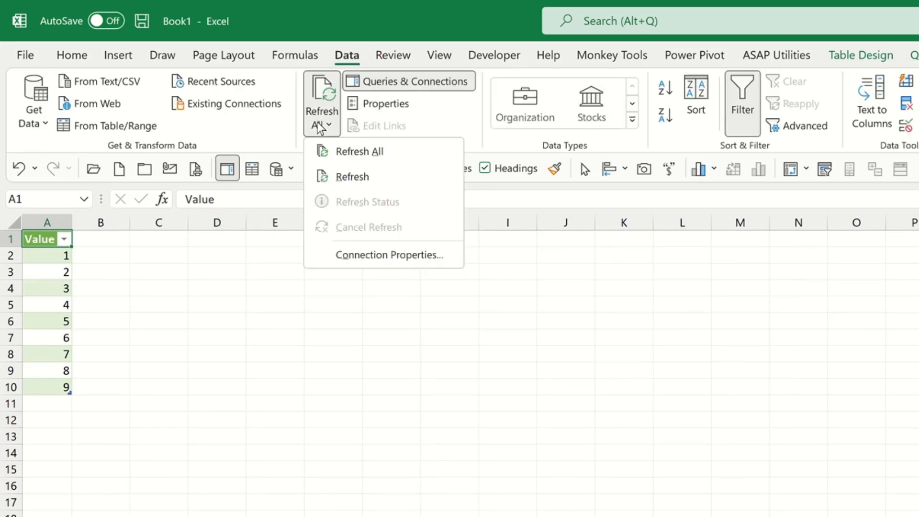
click(348, 149)
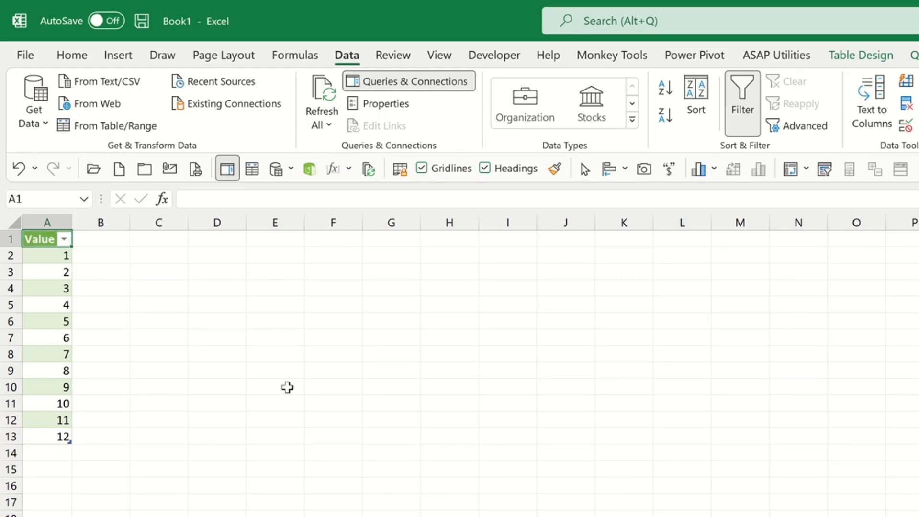
click(195, 386)
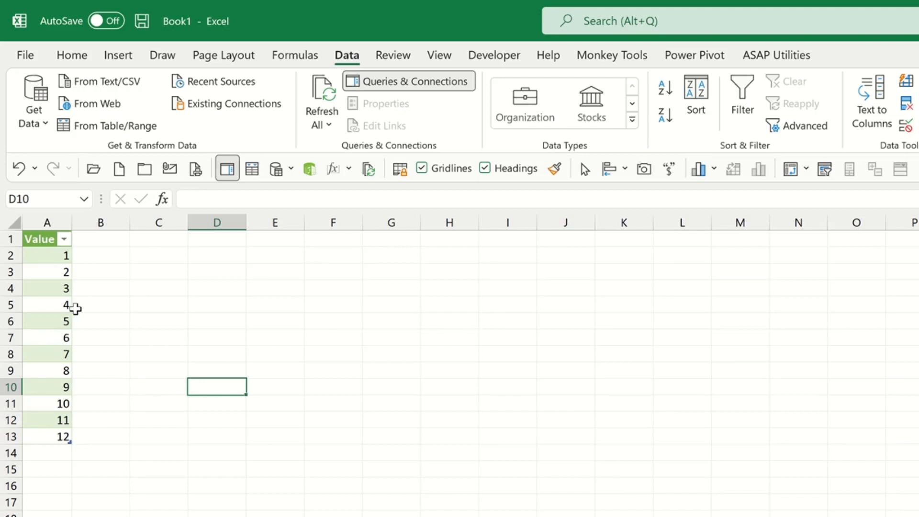
Step: Copy the whole Value table A1:A13, header included, and paste it as values only starting at I2
drag(51, 240, 43, 430)
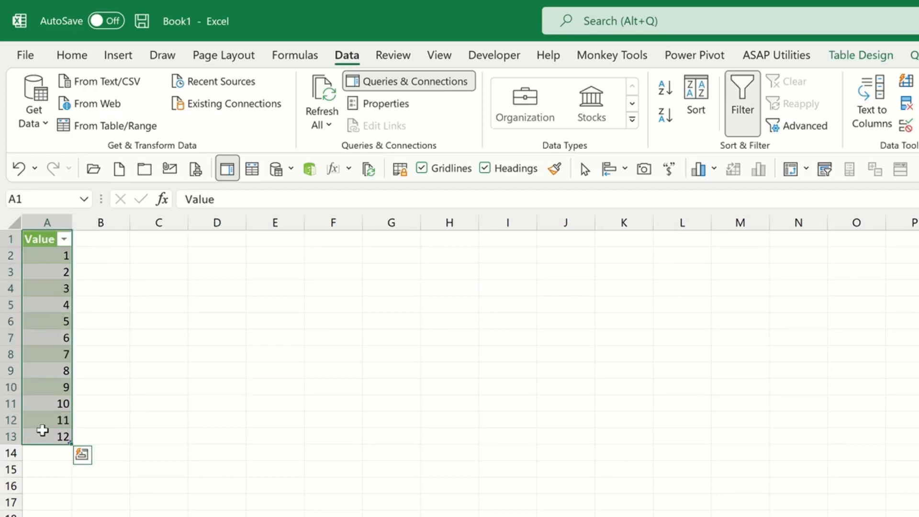
key(ctrl+c)
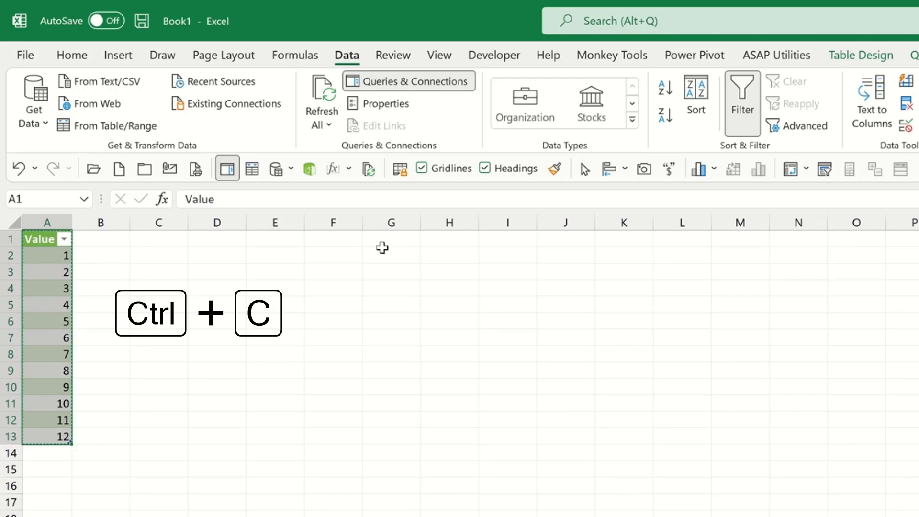
click(507, 254)
right_click(507, 253)
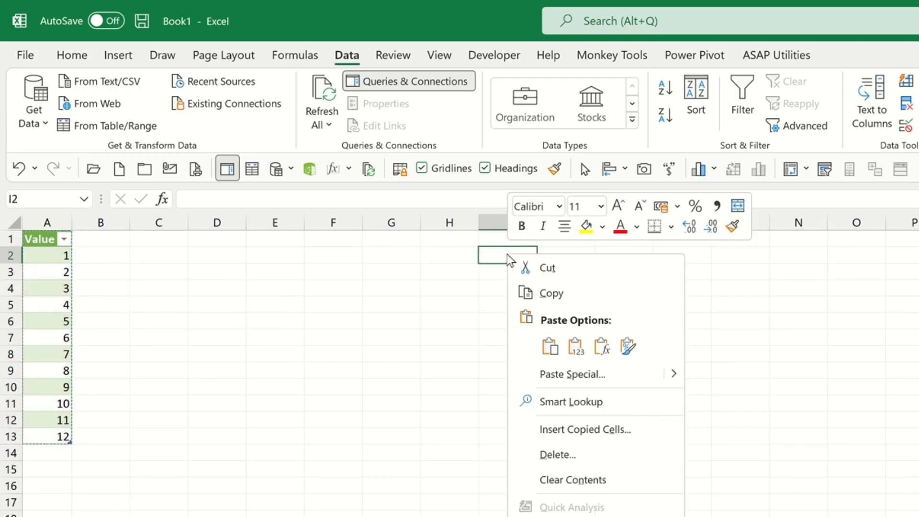
click(580, 376)
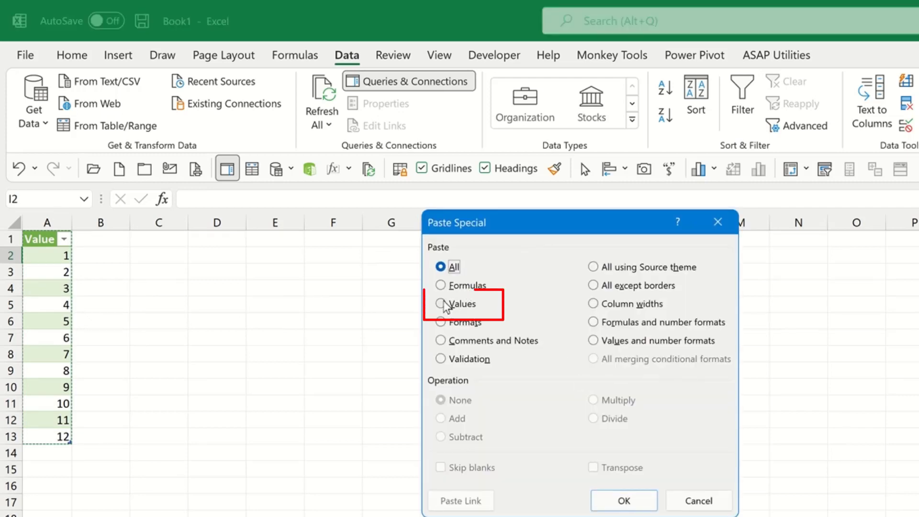
click(442, 304)
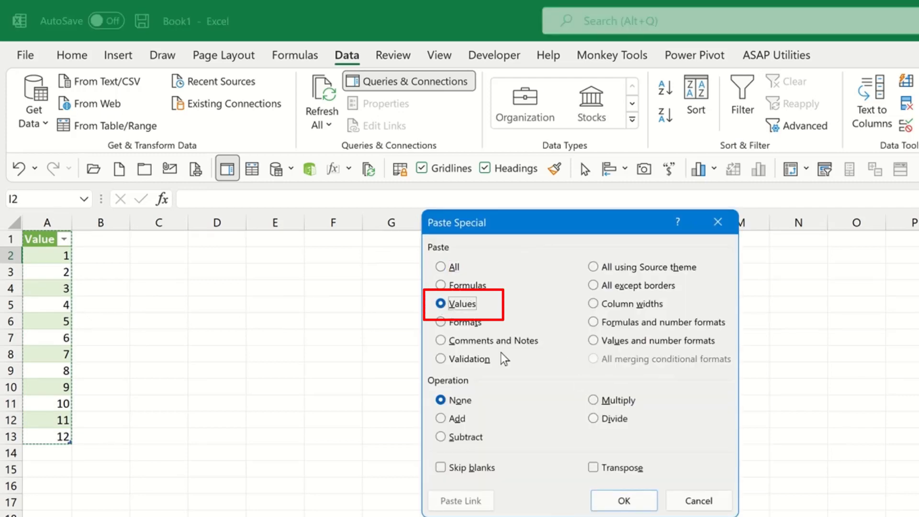
click(624, 500)
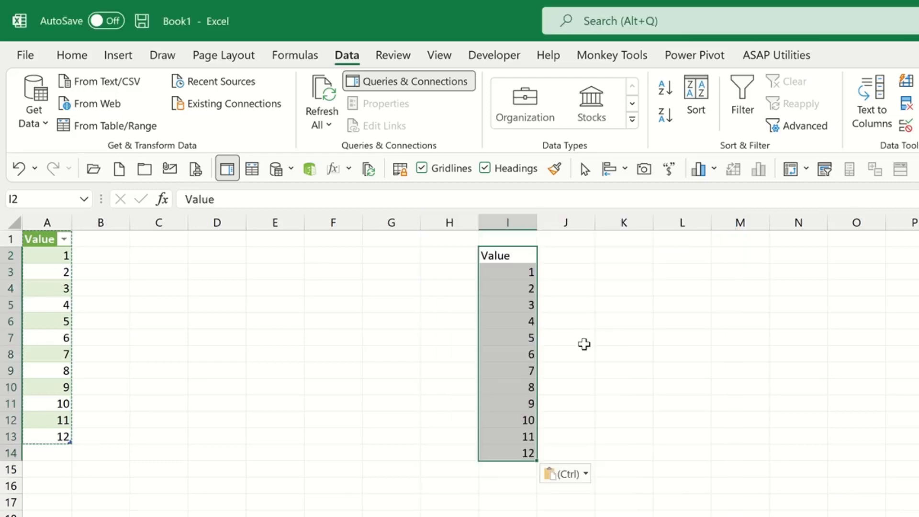
click(526, 307)
Step: Add the heading Calculation in J2, beside the pasted Value heading
click(555, 259)
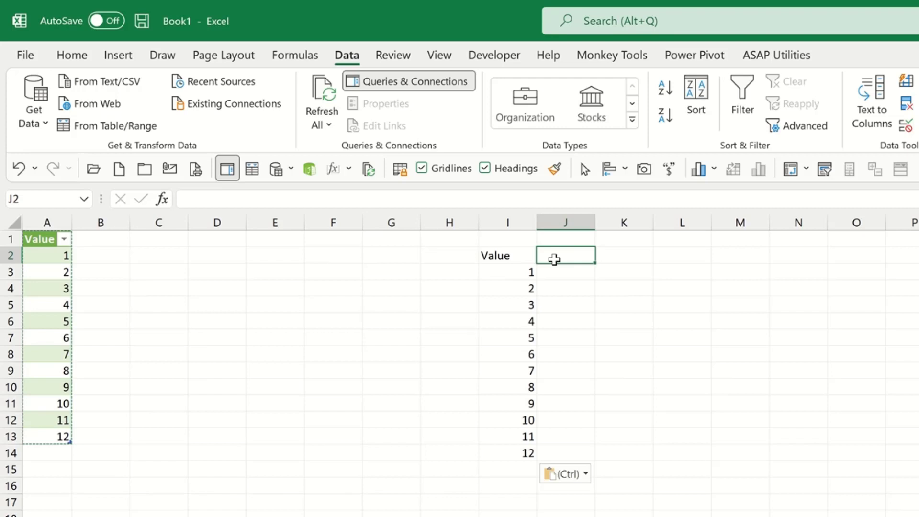
text(Calcu)
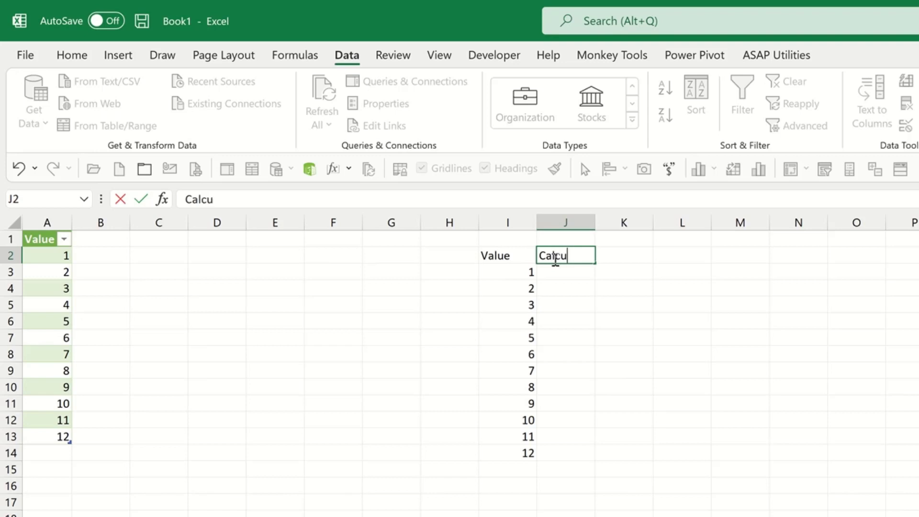
text(lation)
Step: Enter the formula =I3*2 in J3 to double the first pasted value
click(556, 271)
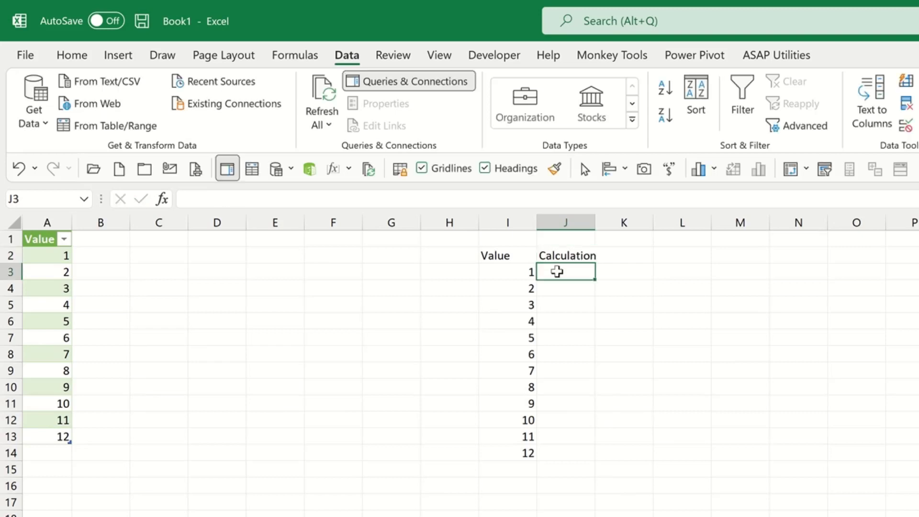
text(=)
click(504, 274)
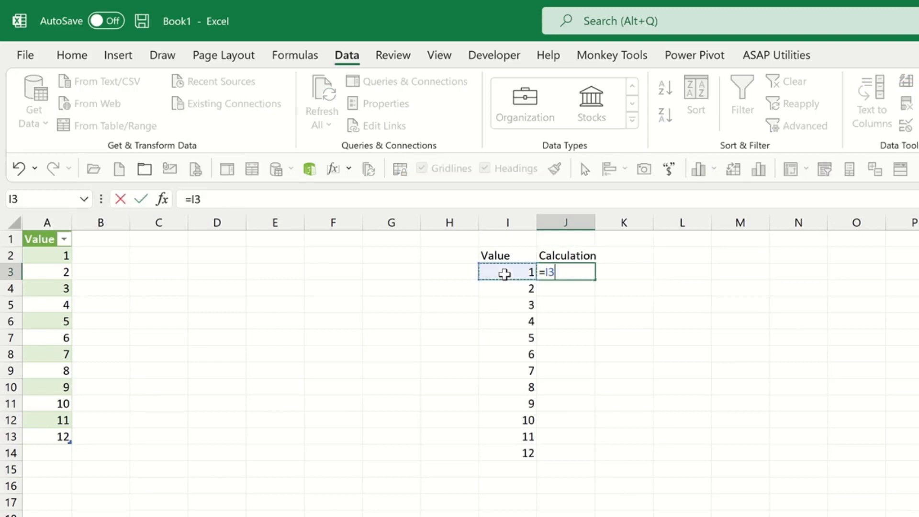
text(*2)
key(Return)
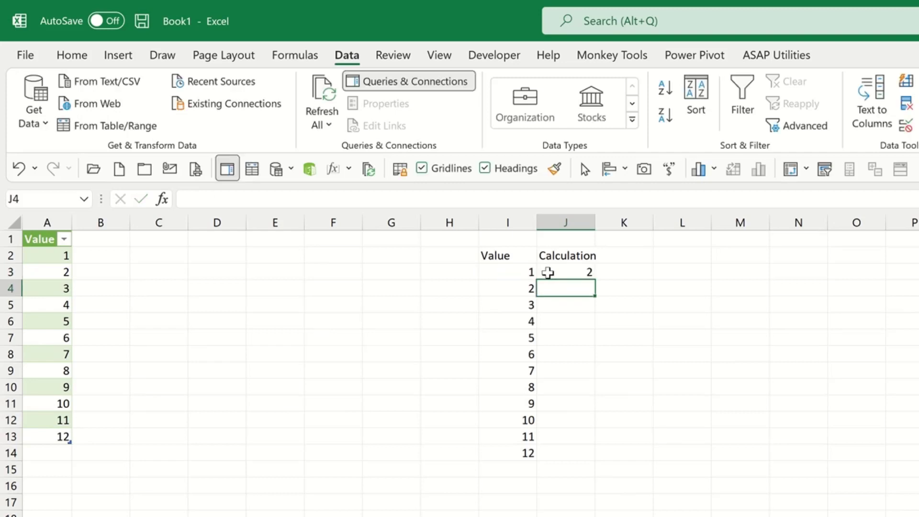
Step: Fill the J3 formula down the Calculation column to J14, alongside all the pasted values
click(572, 275)
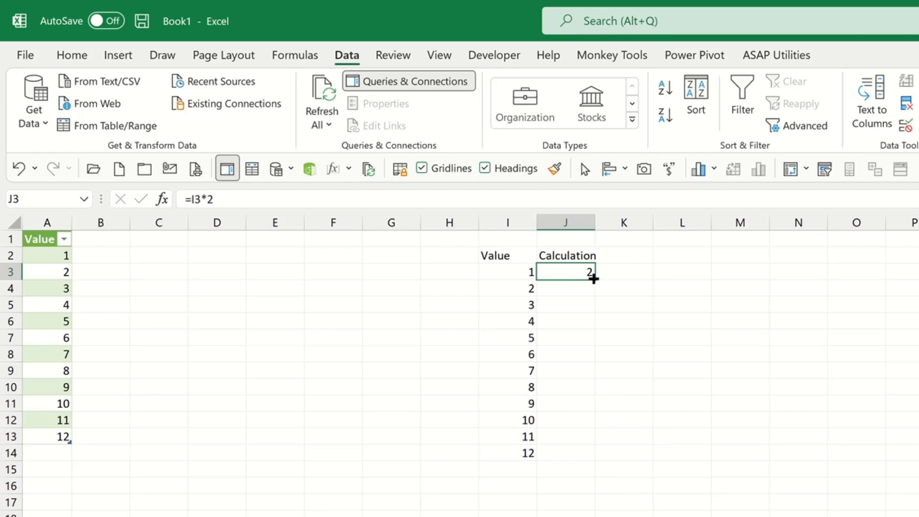
double_click(593, 279)
drag(498, 291, 500, 305)
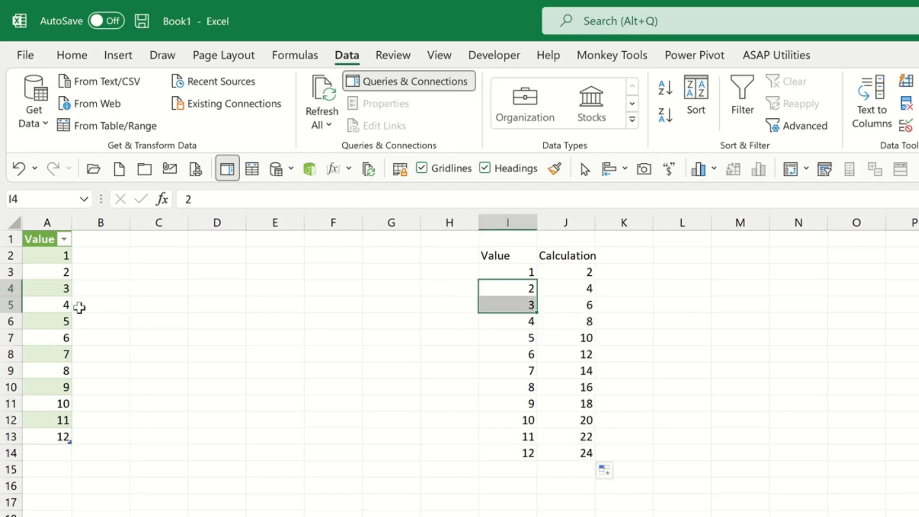
click(100, 311)
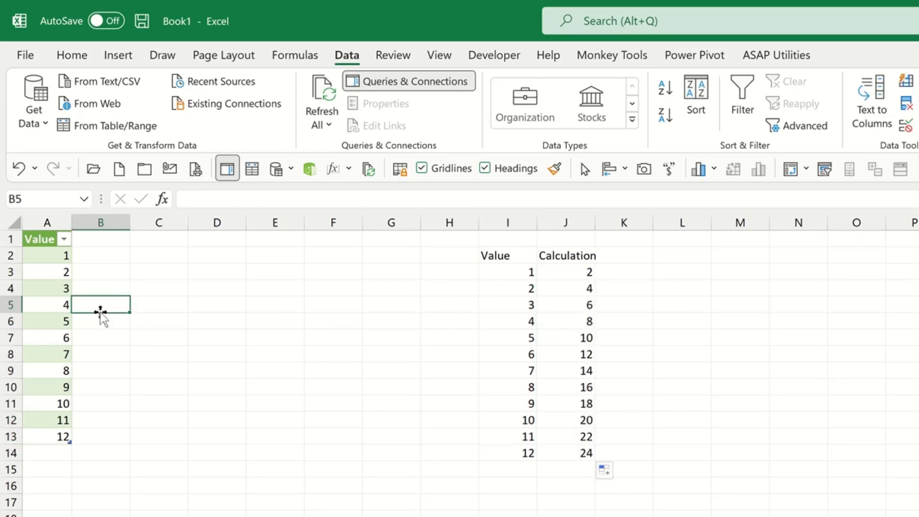